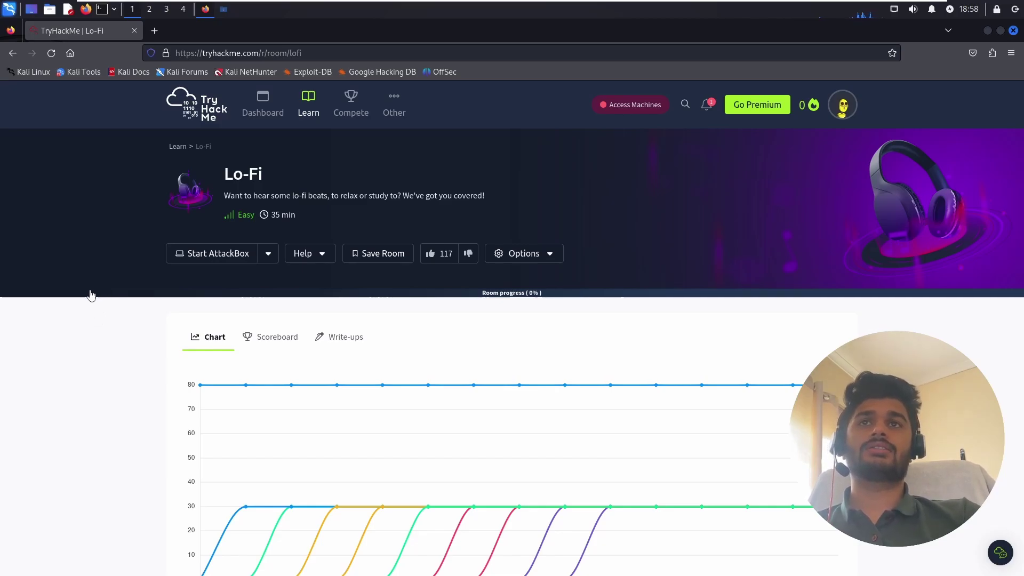
- Start the target machine for the Lo-Fi room's Task 1
{"action": "scroll", "coordinate": [90, 295], "scroll_direction": "down", "scroll_amount": 5}
{"action": "left_click", "coordinate": [777, 395]}
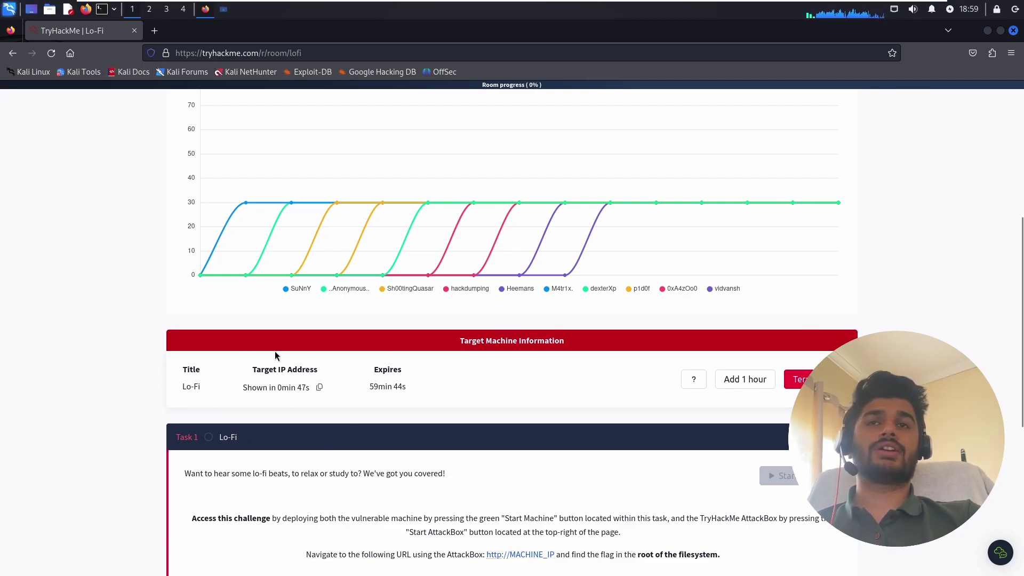
- Open a terminal and change to the Downloads directory
{"action": "key", "text": "ctrl+alt+t"}
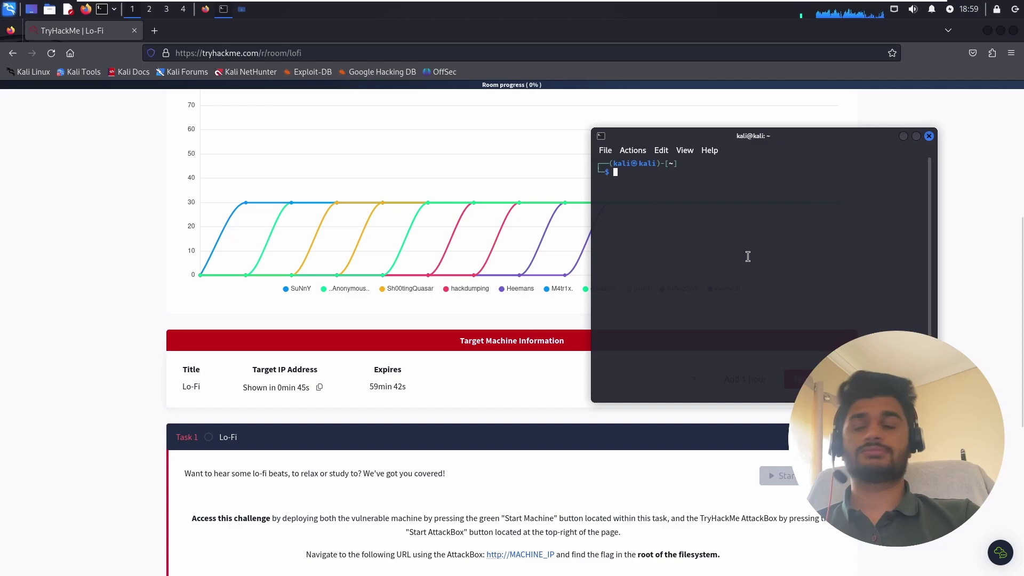
{"action": "type", "text": "cd"}
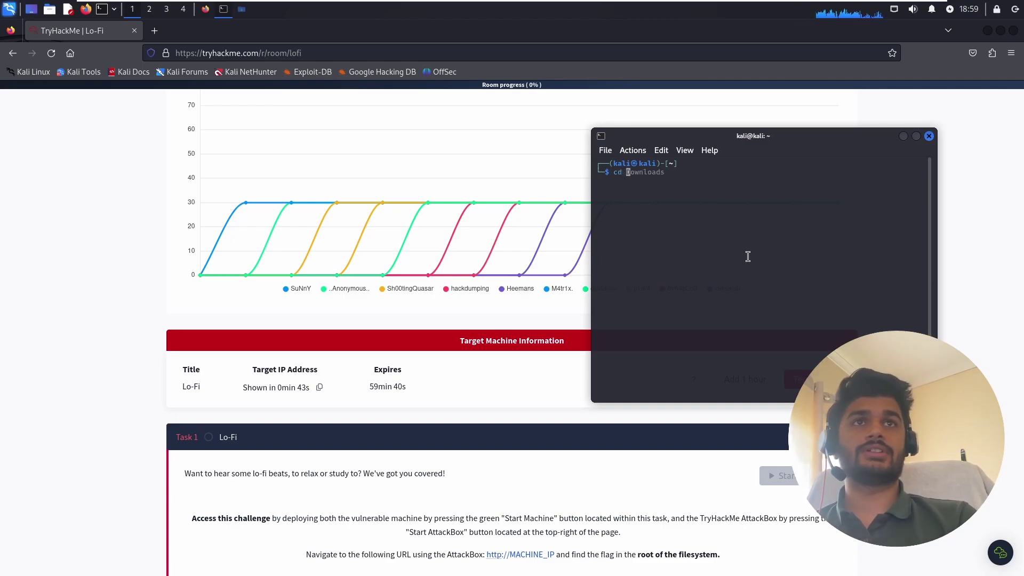
{"action": "key", "text": "Right"}
{"action": "key", "text": "Return"}
- Connect to the TryHackMe VPN by running openvpn with sudo on the personal .ovpn profile and entering the sudo password
{"action": "type", "text": "cd"}
{"action": "key", "text": "BackSpace"}
{"action": "key", "text": "BackSpace"}
{"action": "type", "text": "sudo openvpn vidvansh.ovpn"}
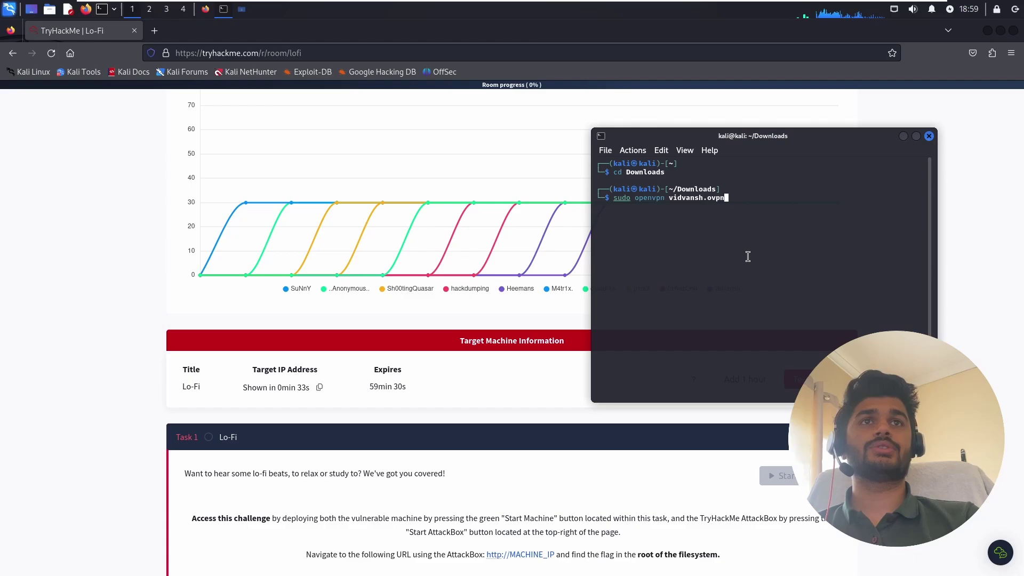
{"action": "key", "text": "Return"}
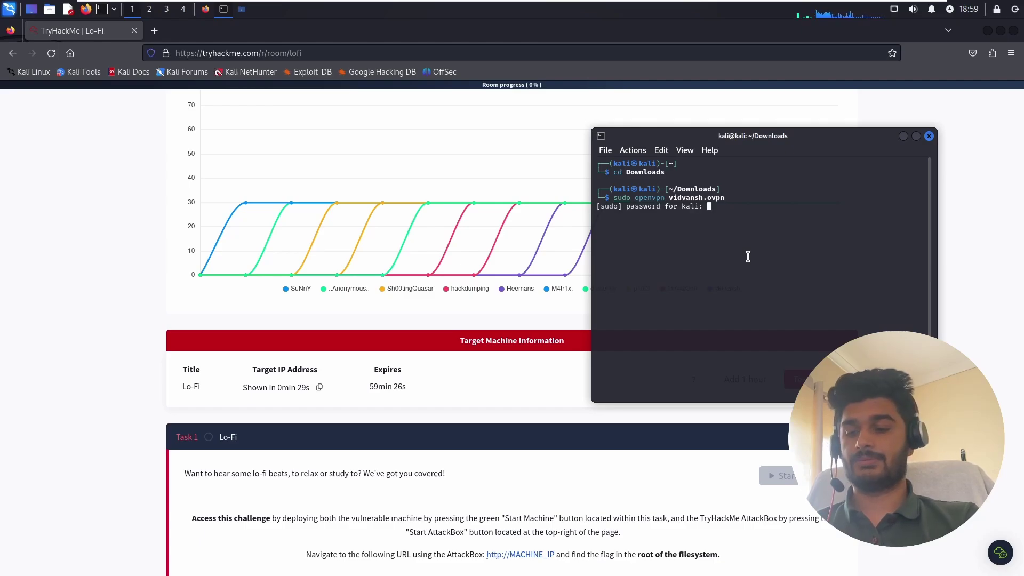
{"action": "key", "text": "Return"}
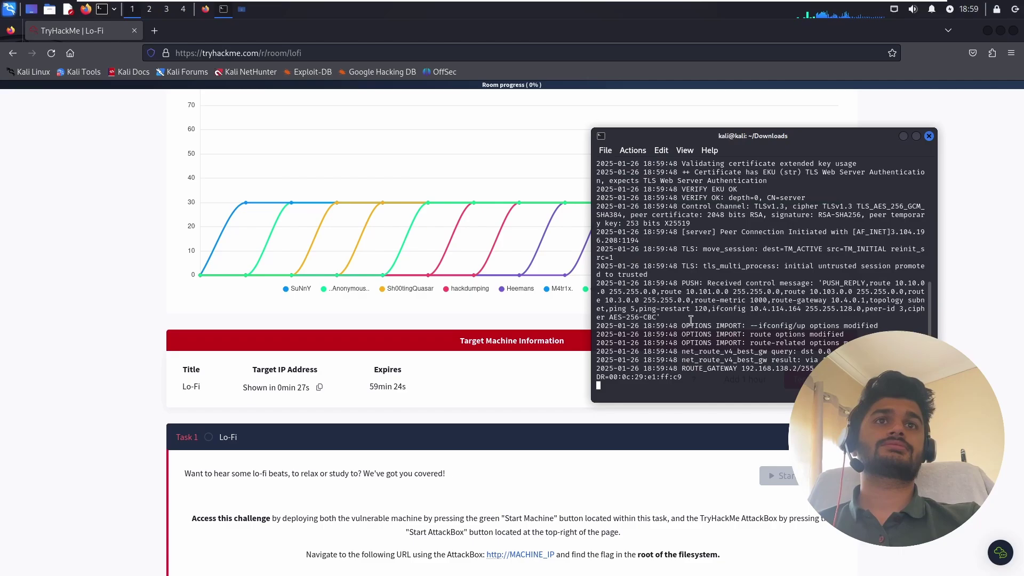
- Open a second terminal tab in Downloads and shift the terminal window slightly
{"action": "left_click", "coordinate": [604, 151]}
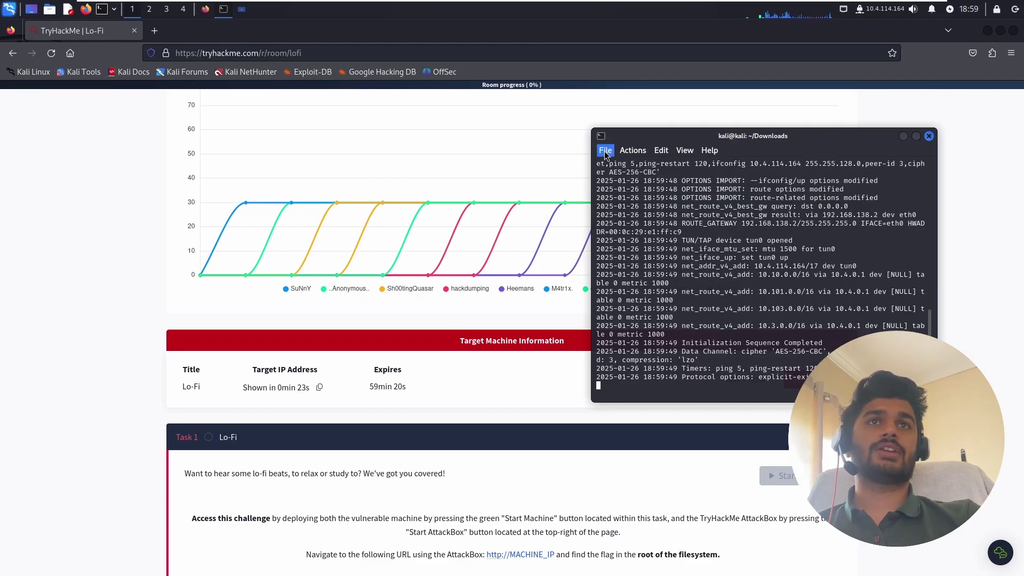
{"action": "left_click", "coordinate": [618, 169]}
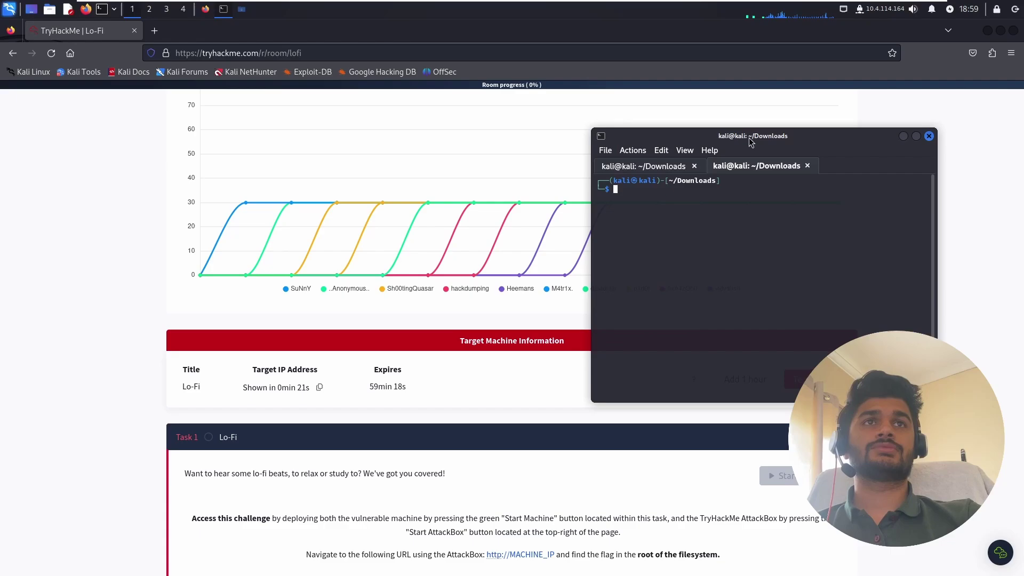
{"action": "left_click_drag", "start_coordinate": [757, 137], "coordinate": [775, 158]}
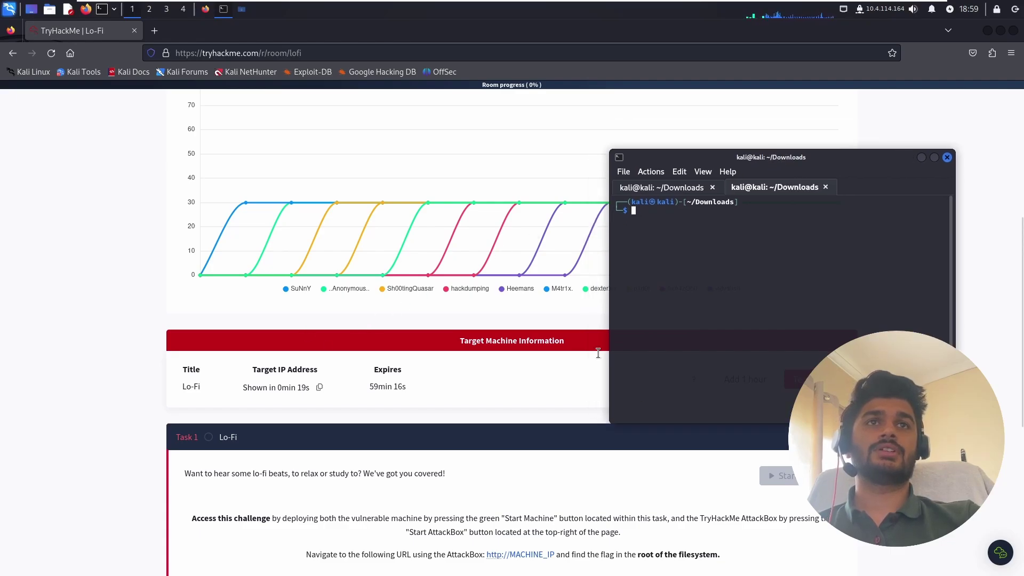
- Return to the browser and read the Task 1 instructions on where to find the flag
{"action": "left_click", "coordinate": [43, 501]}
{"action": "scroll", "coordinate": [94, 476], "scroll_direction": "down", "scroll_amount": 5}
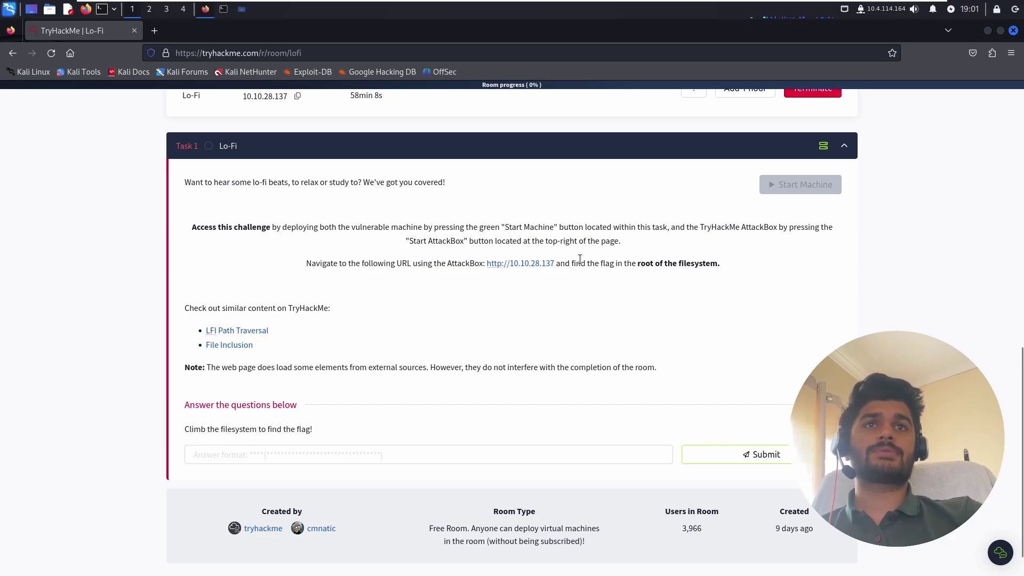
{"action": "left_click_drag", "start_coordinate": [570, 266], "coordinate": [683, 293]}
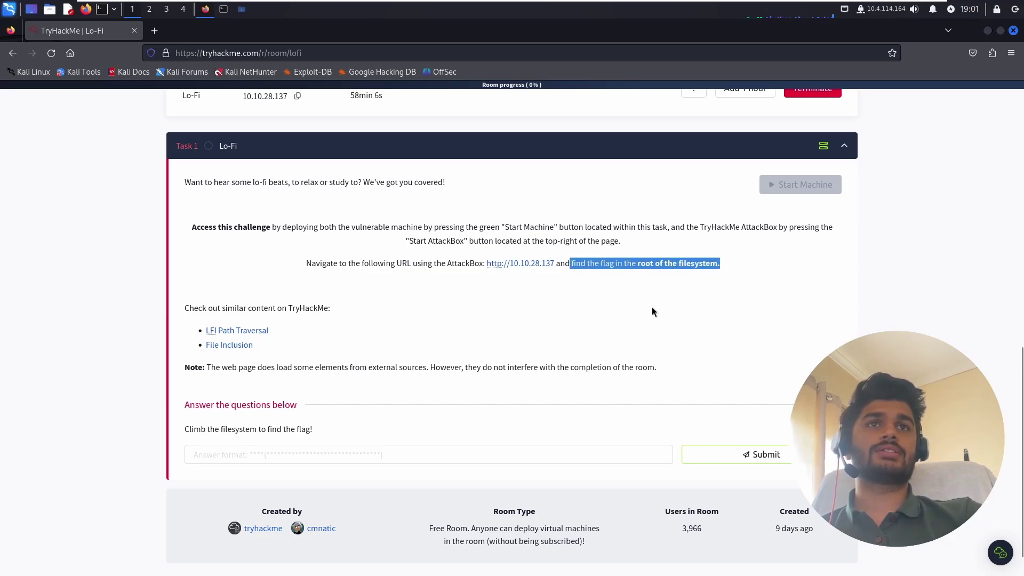
{"action": "left_click", "coordinate": [558, 314]}
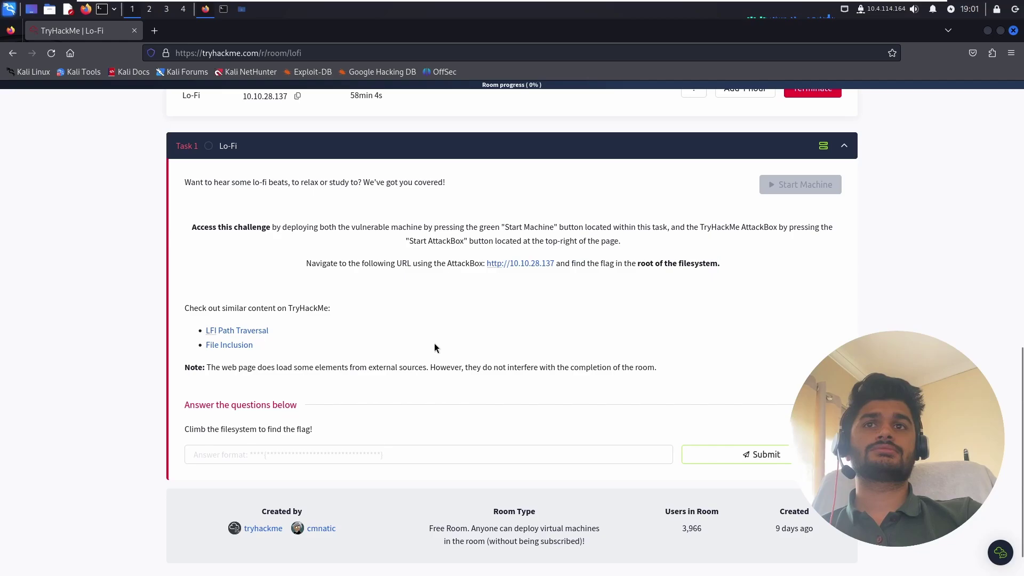
{"action": "scroll", "coordinate": [373, 408], "scroll_direction": "down", "scroll_amount": 2}
- Copy the target machine's IP address and open 10.10.28.137 in a new browser tab
{"action": "scroll", "coordinate": [367, 322], "scroll_direction": "up", "scroll_amount": 3}
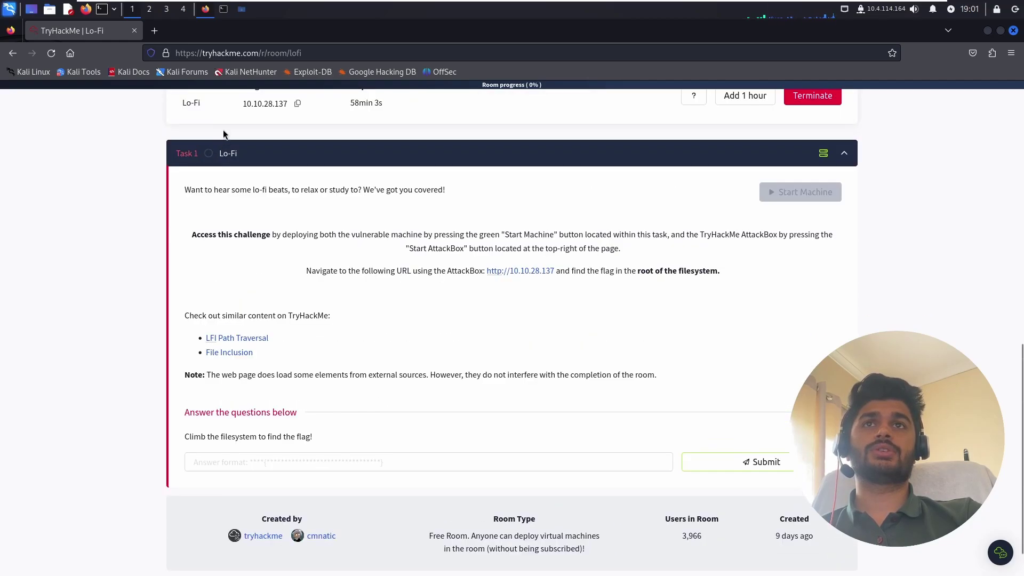
{"action": "left_click", "coordinate": [297, 140]}
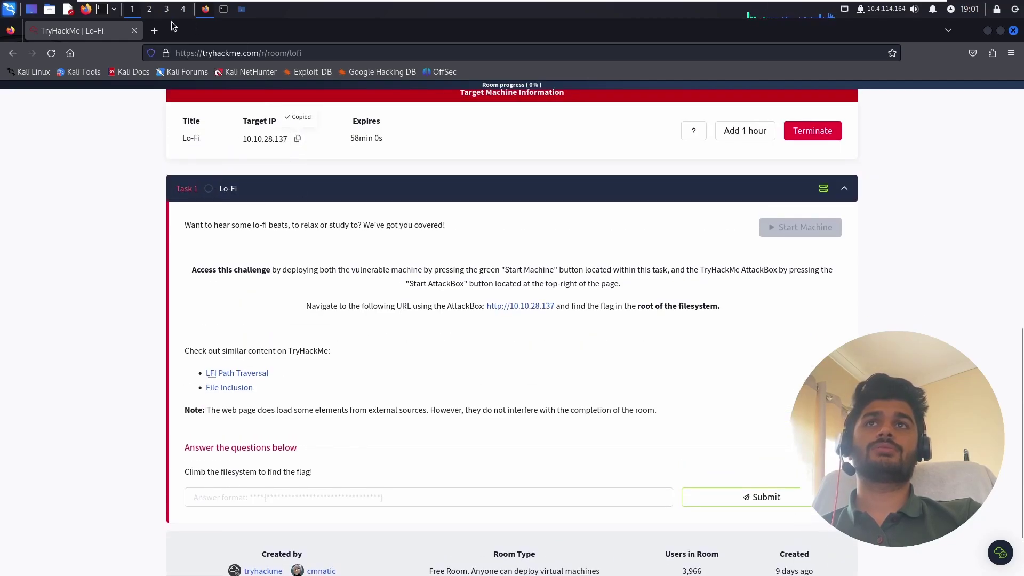
{"action": "key", "text": "ctrl+t"}
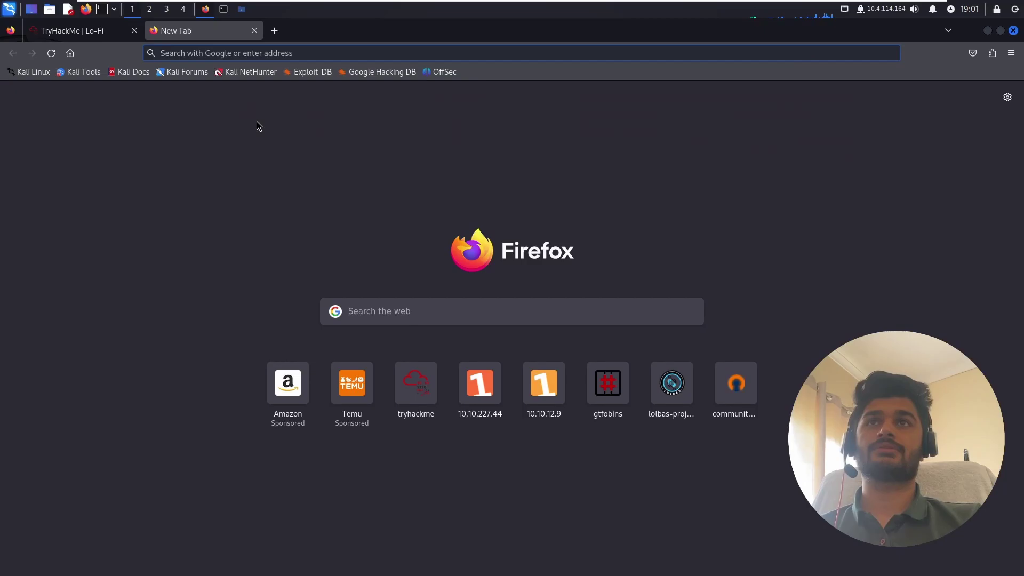
{"action": "key", "text": "ctrl+v"}
{"action": "key", "text": "Return"}
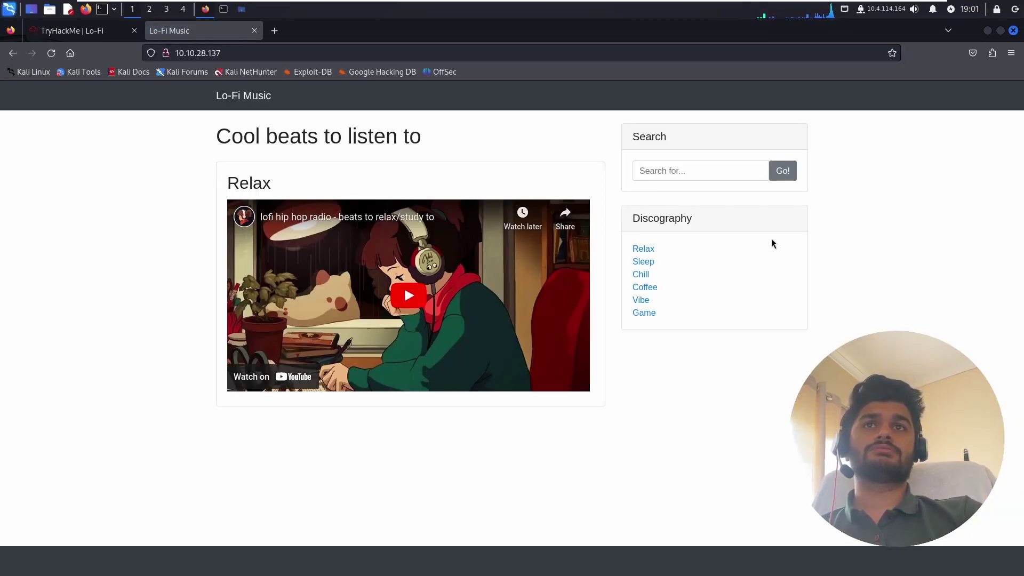
- Visit the Relax, Chill, Coffee, Vibe and Game discography pages and examine how the page parameter changes in the URL
{"action": "left_click", "coordinate": [643, 249]}
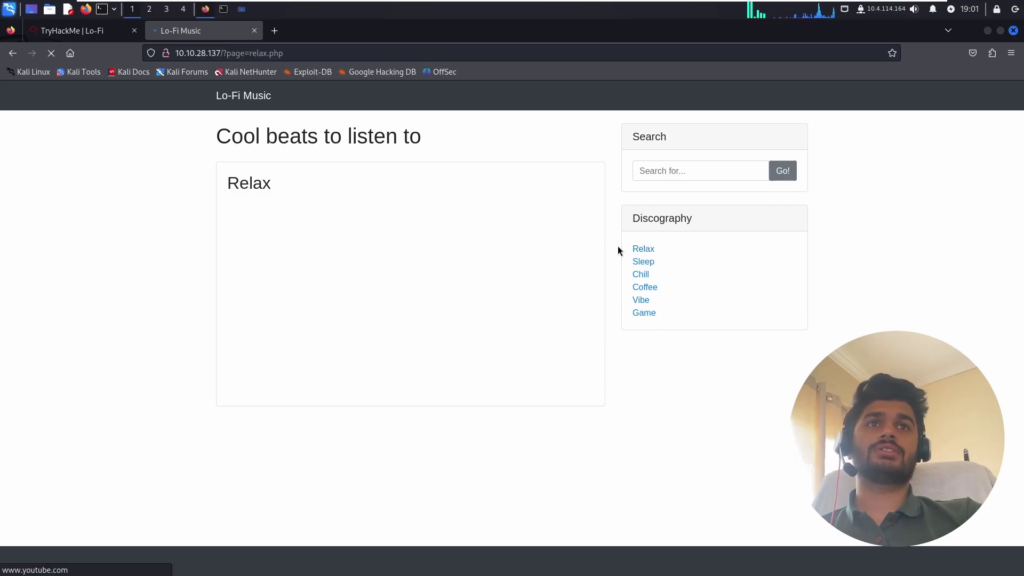
{"action": "left_click", "coordinate": [642, 276]}
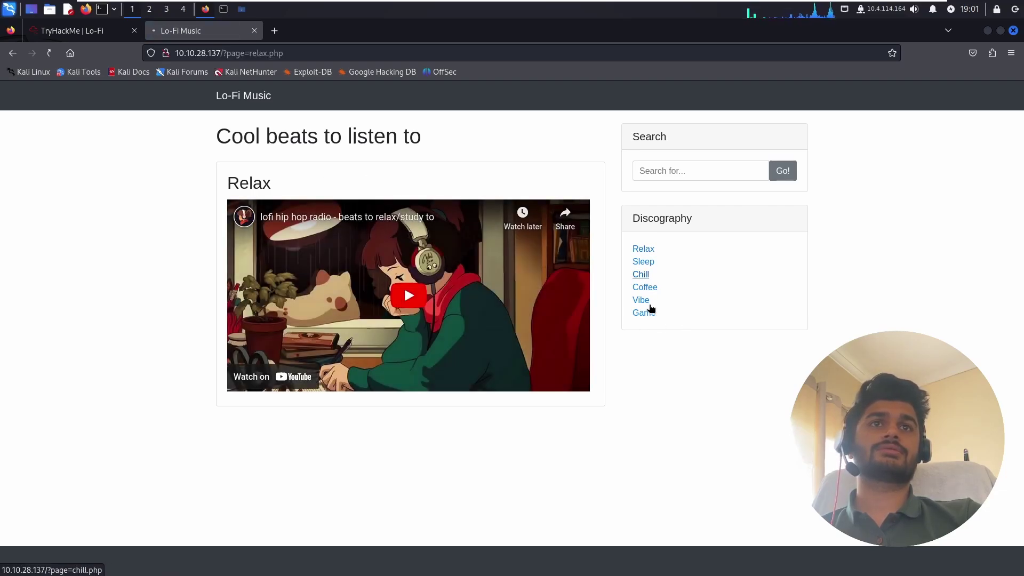
{"action": "left_click", "coordinate": [649, 291]}
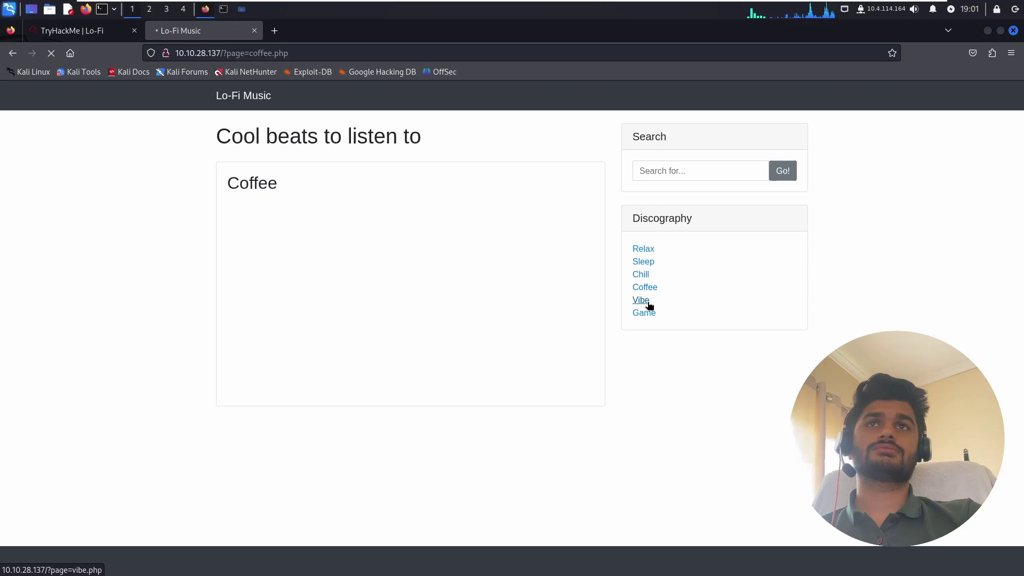
{"action": "left_click", "coordinate": [647, 302]}
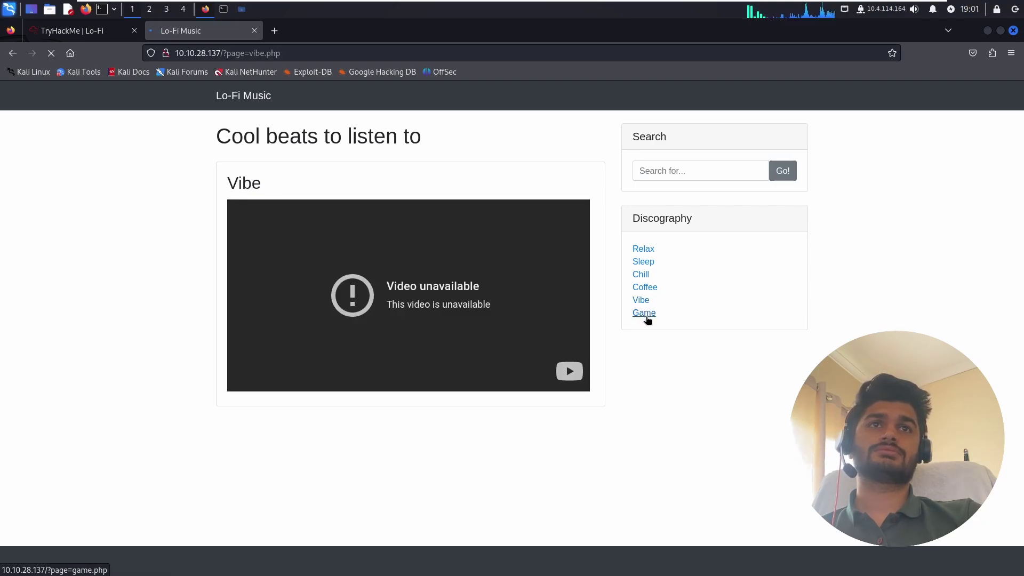
{"action": "left_click", "coordinate": [644, 314]}
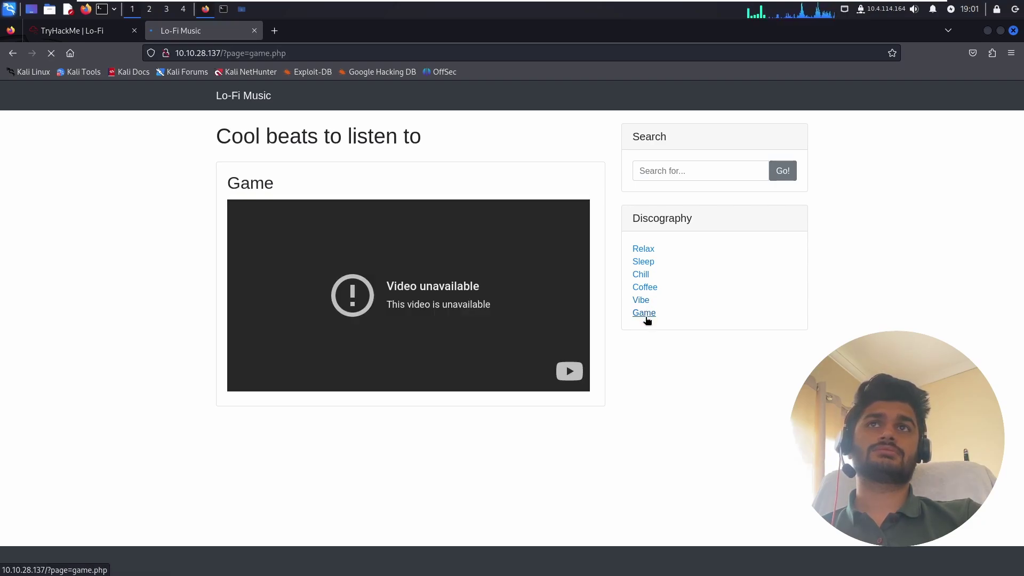
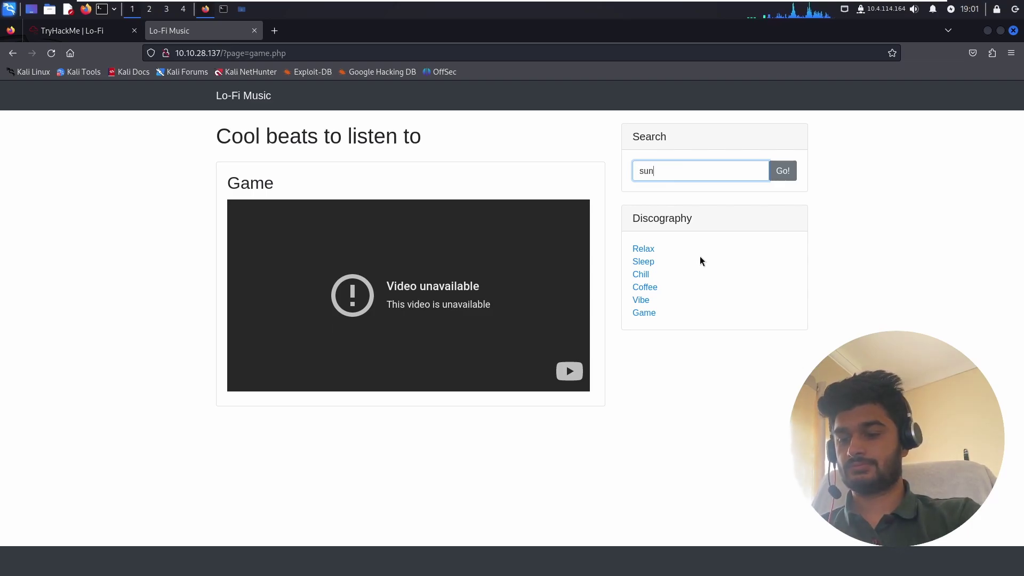
- Search the Lo-Fi Music site for "subscribe" to test its search form
{"action": "type", "text": "subs"}
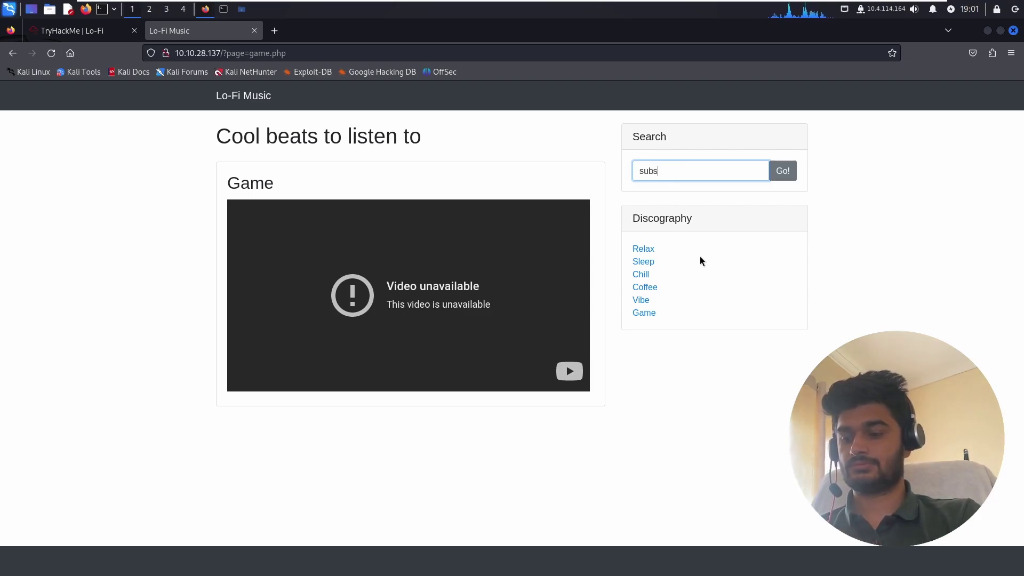
{"action": "type", "text": "cribe"}
{"action": "key", "text": "Return"}
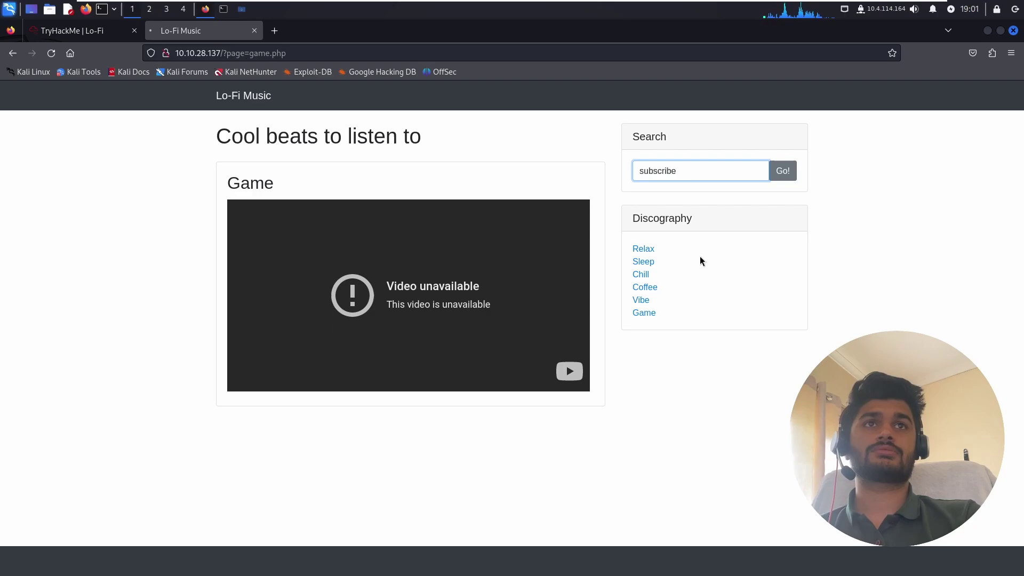
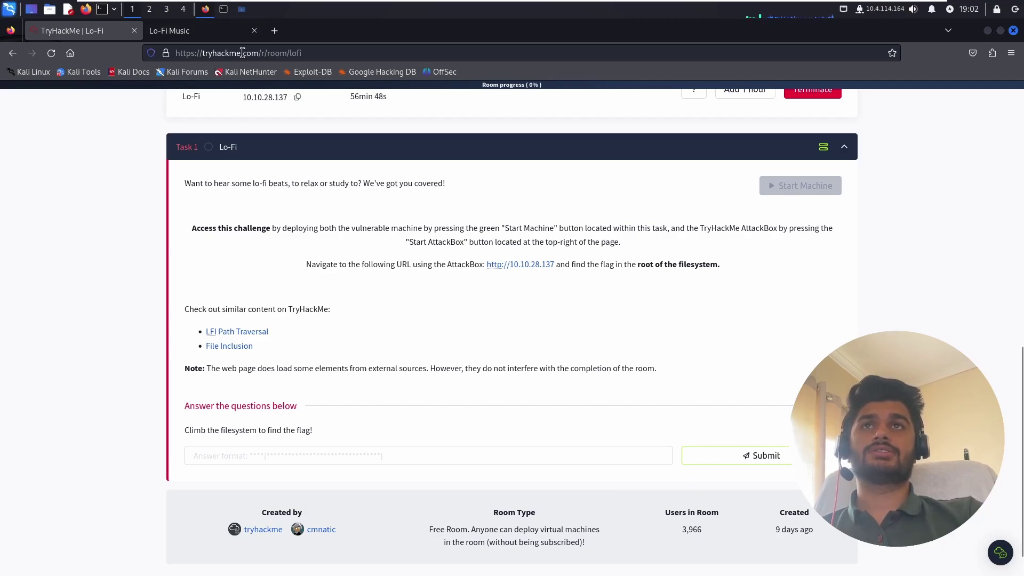
- Search the web for "lfi path traversal" in a new tab and open Detectify's Local File Inclusion / Path Traversal article
{"action": "left_click", "coordinate": [276, 31]}
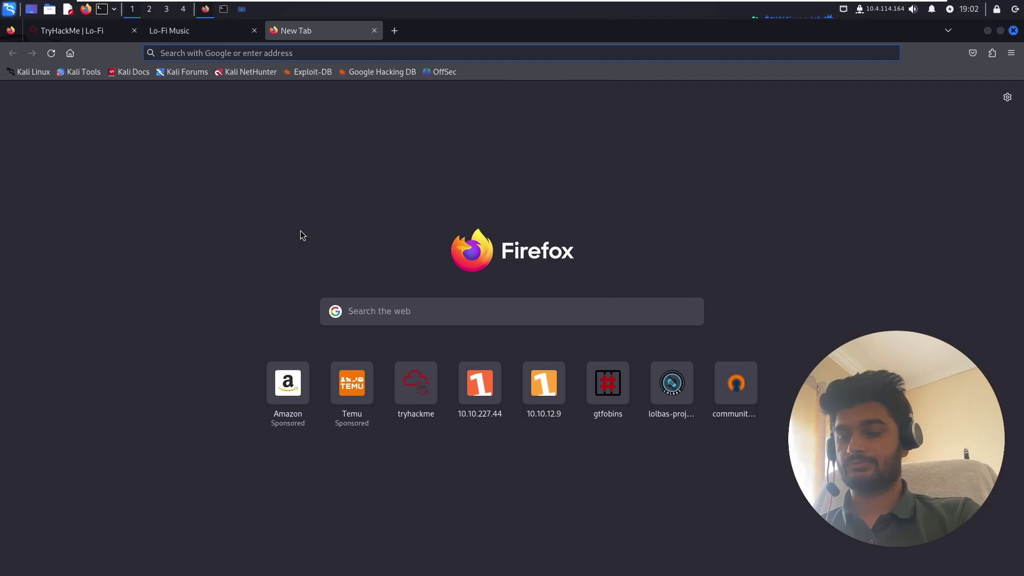
{"action": "type", "text": "lfi path traversal"}
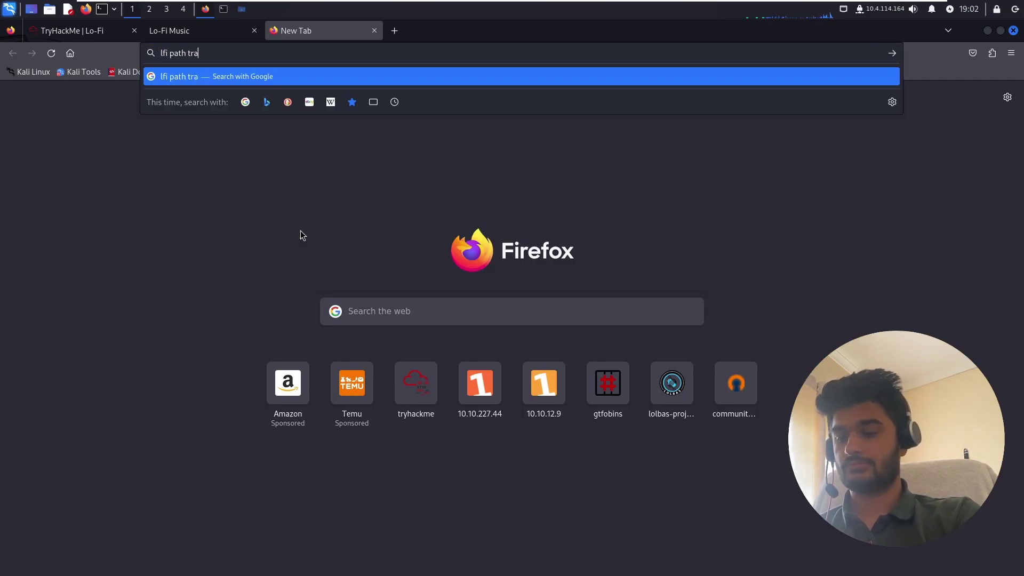
{"action": "key", "text": "Return"}
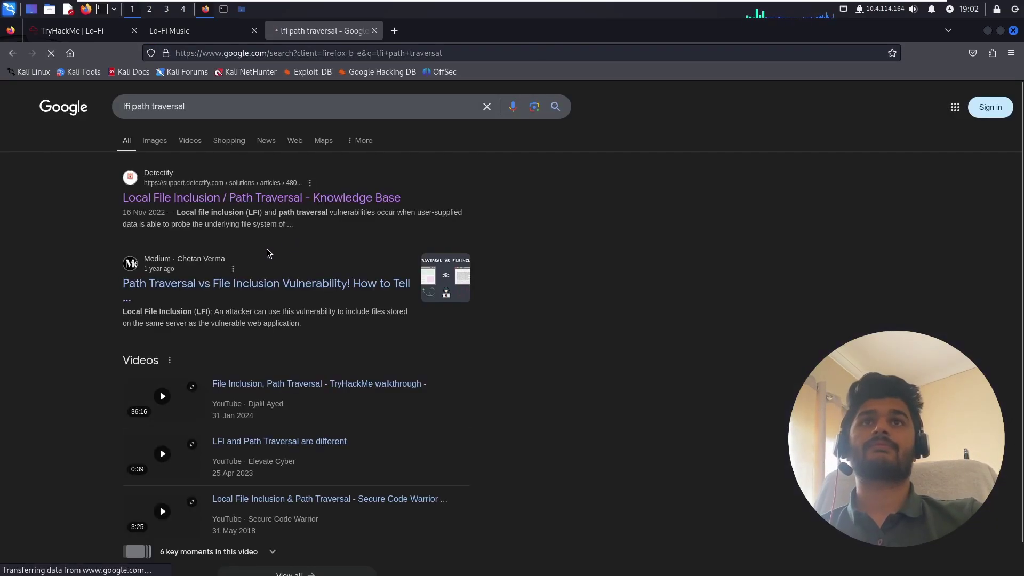
{"action": "middle_click", "coordinate": [195, 198]}
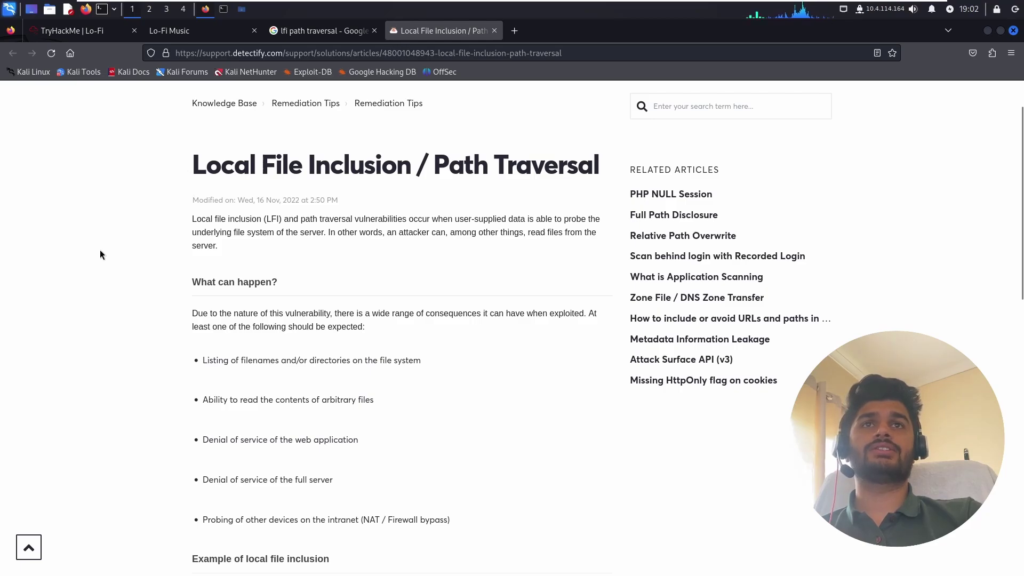
- Read through the article's consequences, vulnerable PHP example and sample path traversal payload
{"action": "scroll", "coordinate": [100, 250], "scroll_direction": "down", "scroll_amount": 2}
{"action": "scroll", "coordinate": [97, 278], "scroll_direction": "down", "scroll_amount": 3}
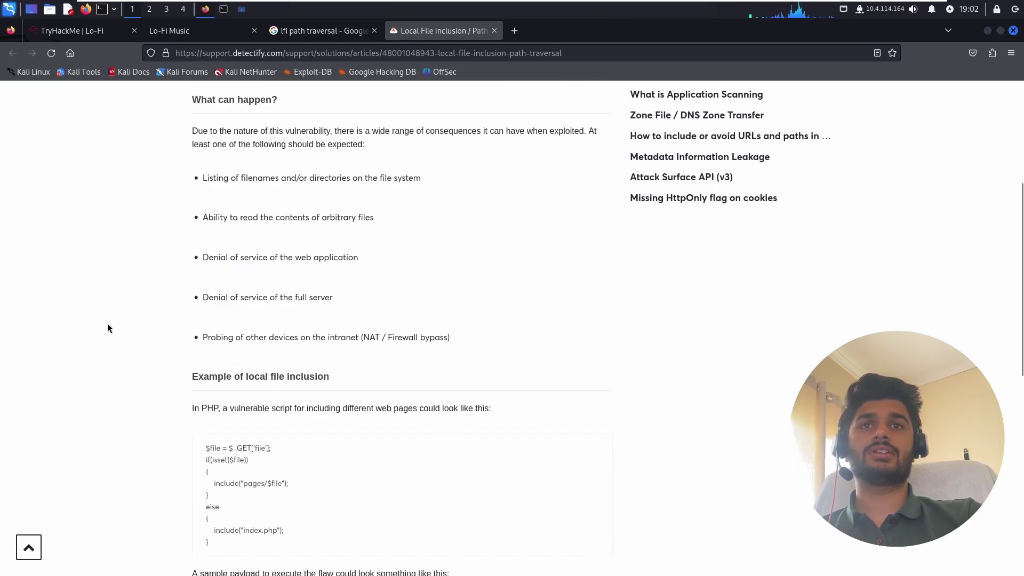
{"action": "scroll", "coordinate": [107, 328], "scroll_direction": "down", "scroll_amount": 1}
{"action": "scroll", "coordinate": [127, 354], "scroll_direction": "down", "scroll_amount": 2}
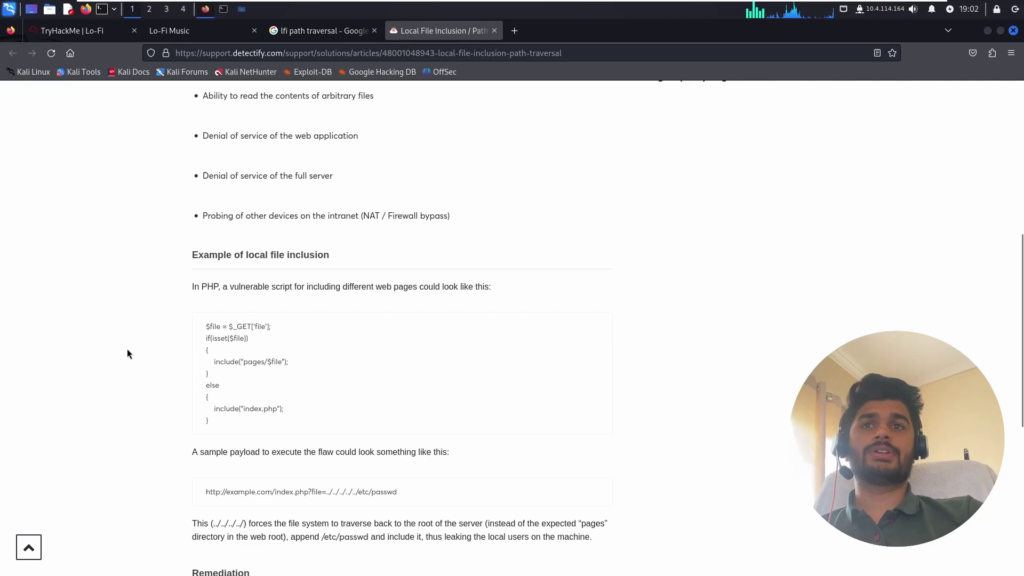
{"action": "scroll", "coordinate": [127, 354], "scroll_direction": "down", "scroll_amount": 3}
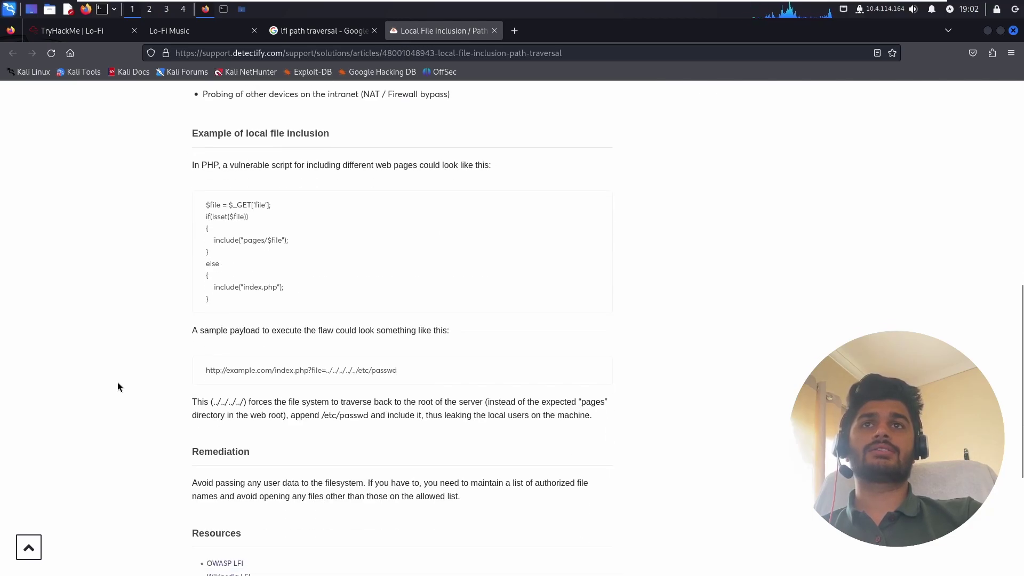
{"action": "scroll", "coordinate": [118, 382], "scroll_direction": "up", "scroll_amount": 2}
{"action": "scroll", "coordinate": [118, 382], "scroll_direction": "down", "scroll_amount": 2}
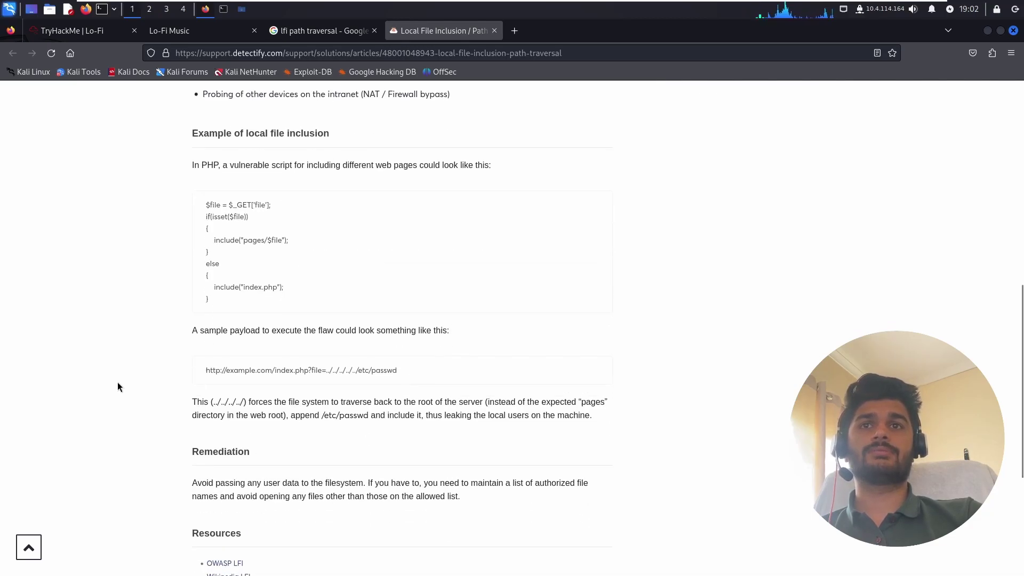
{"action": "scroll", "coordinate": [120, 416], "scroll_direction": "up", "scroll_amount": 1}
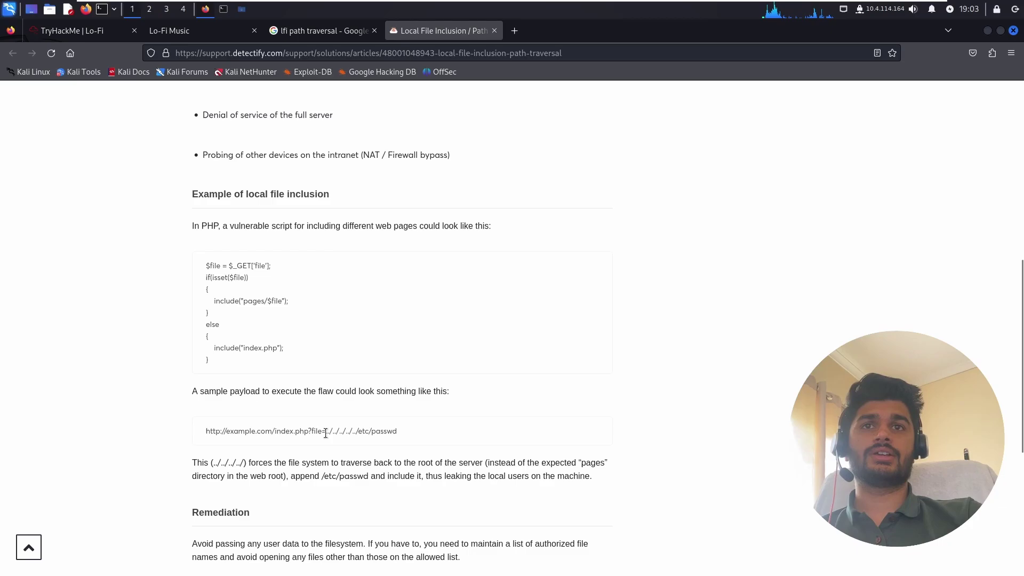
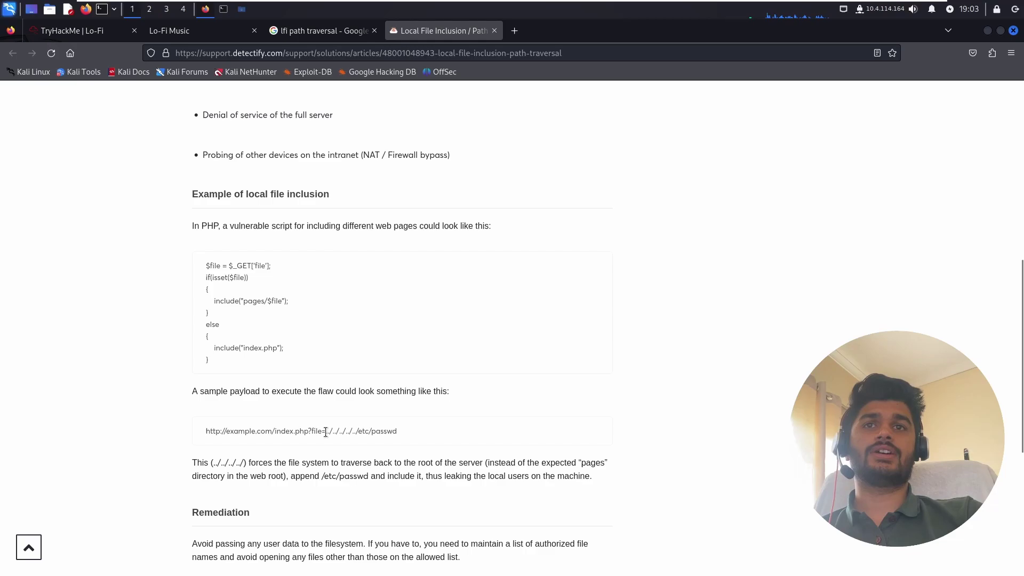
- Highlight the path traversal part of the article's sample payload, ending in /etc/passwd
{"action": "left_click_drag", "start_coordinate": [327, 431], "coordinate": [443, 439]}
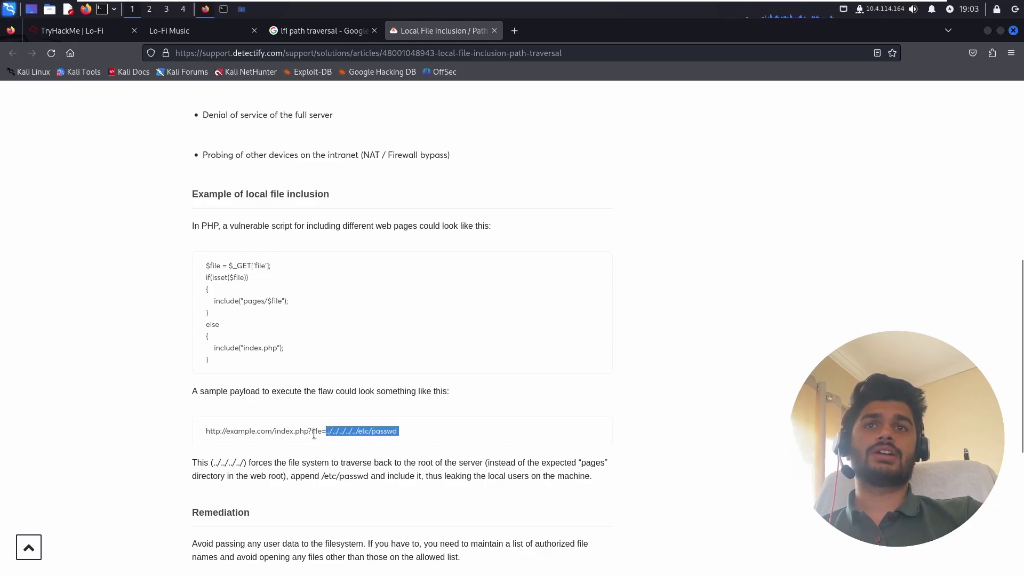
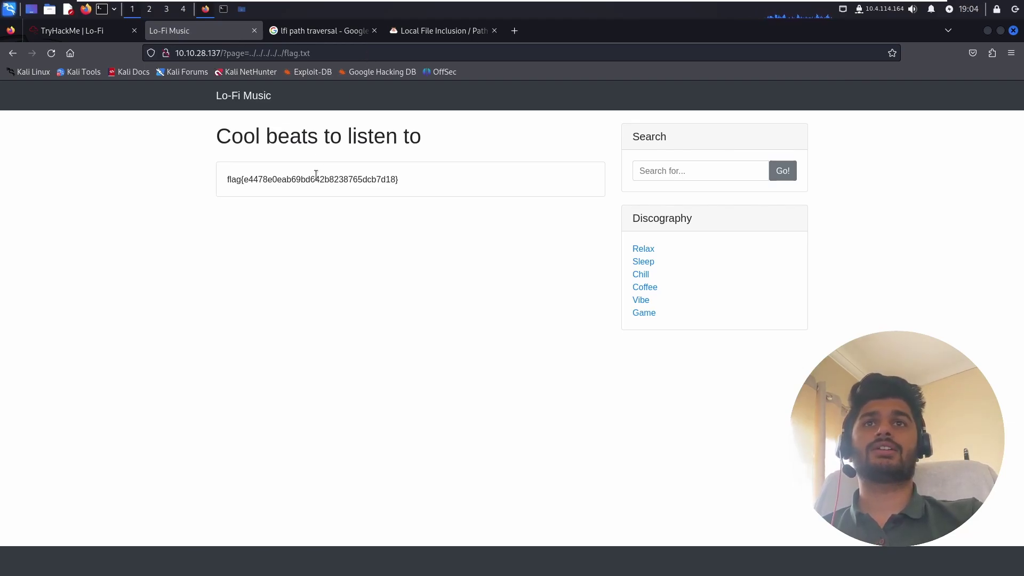
- Copy the flag shown on the Lo-Fi Music page and submit it as the answer to the TryHackMe room's "Climb the filesystem to find the flag!" question
{"action": "triple_click", "coordinate": [317, 175]}
{"action": "key", "text": "ctrl+c"}
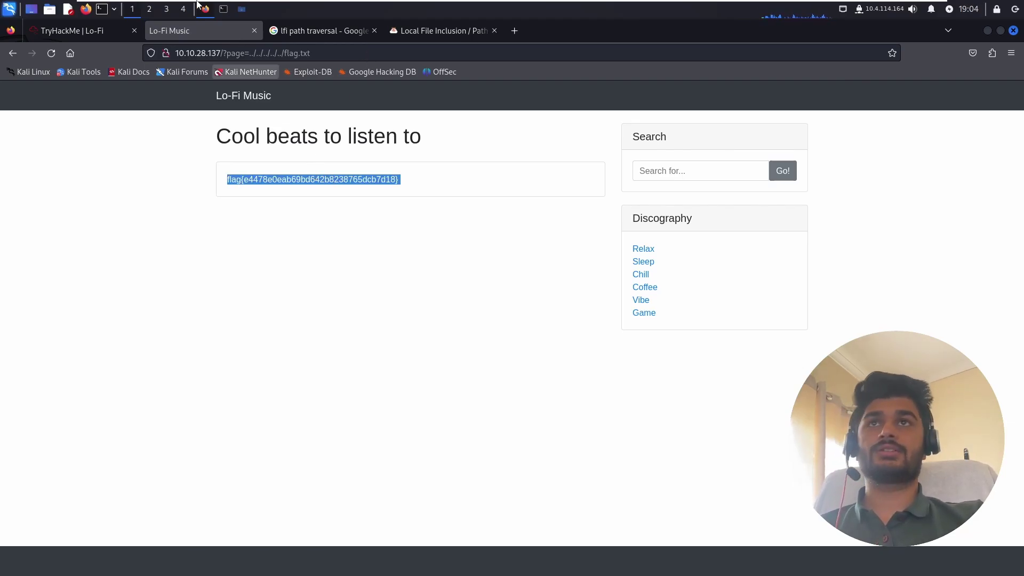
{"action": "left_click", "coordinate": [72, 30]}
{"action": "left_click", "coordinate": [337, 452]}
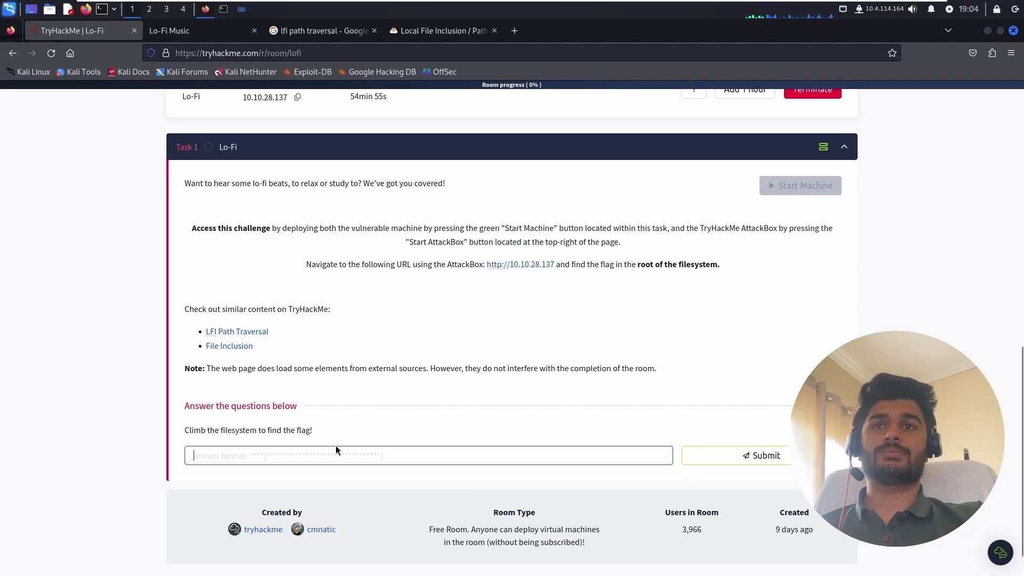
{"action": "key", "text": "ctrl+v"}
{"action": "left_click", "coordinate": [778, 456]}
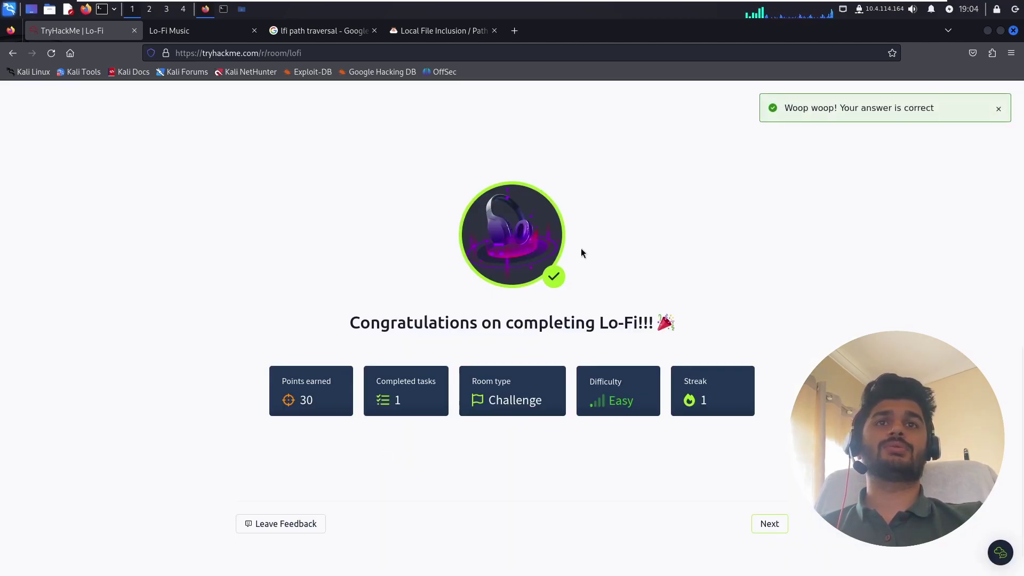
{"action": "left_click", "coordinate": [998, 109]}
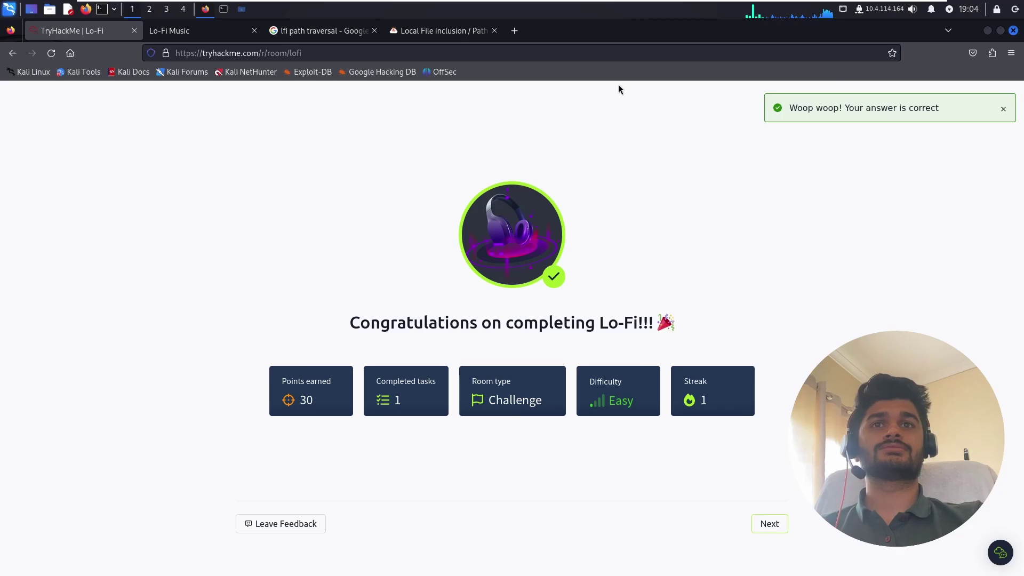